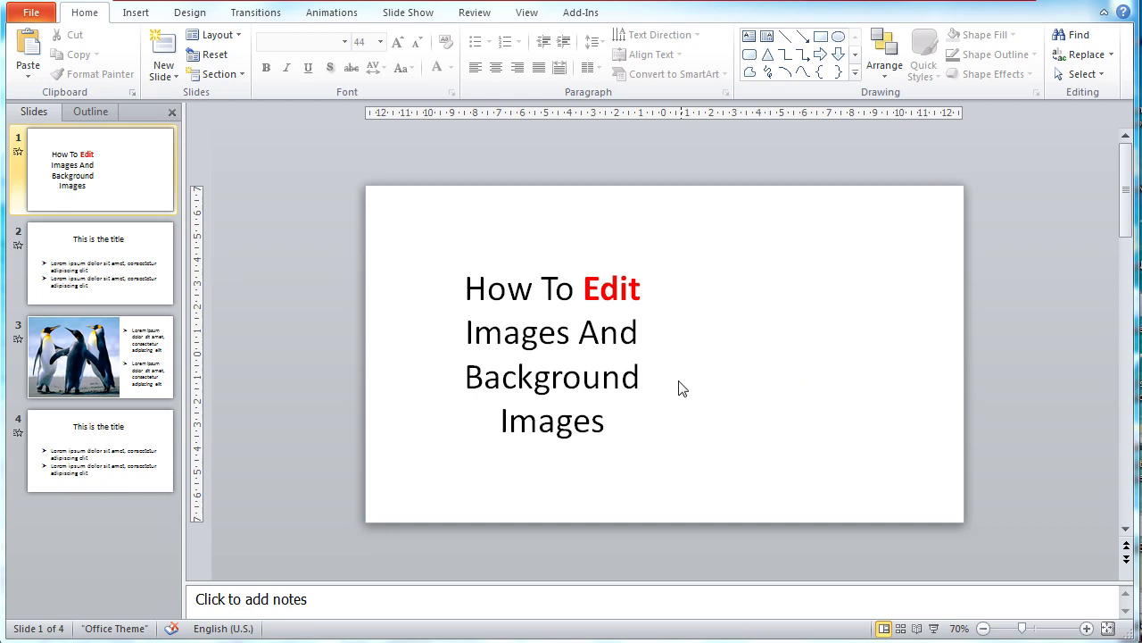
# Insert img_tablet from the Image Library and move it to the slide's right beside the title.
pyautogui.click(136, 13)
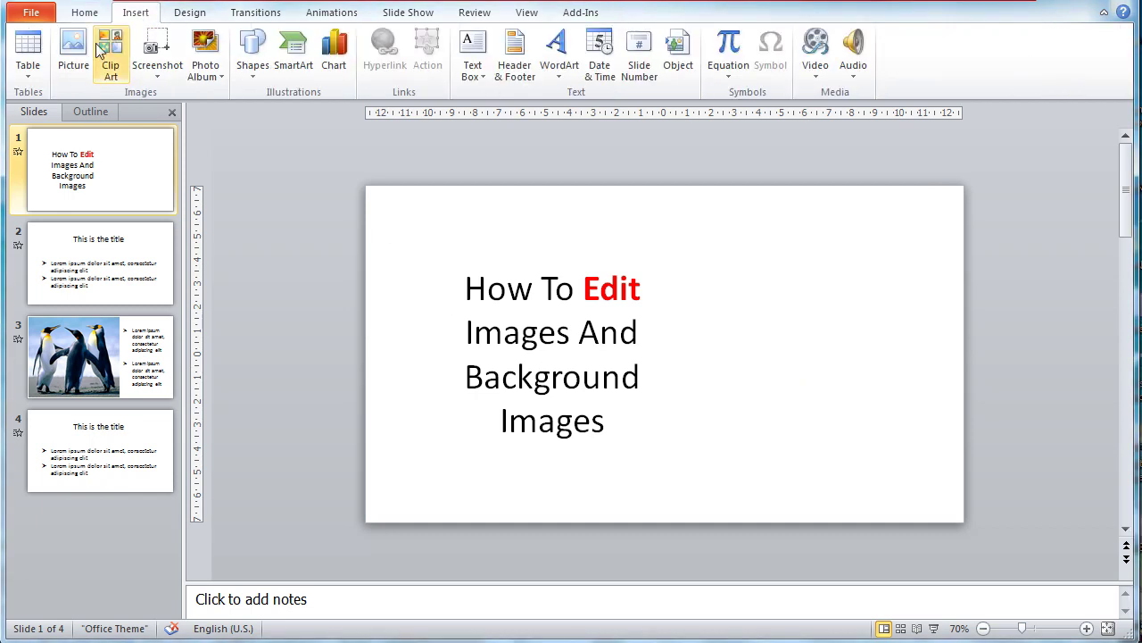
pyautogui.click(73, 61)
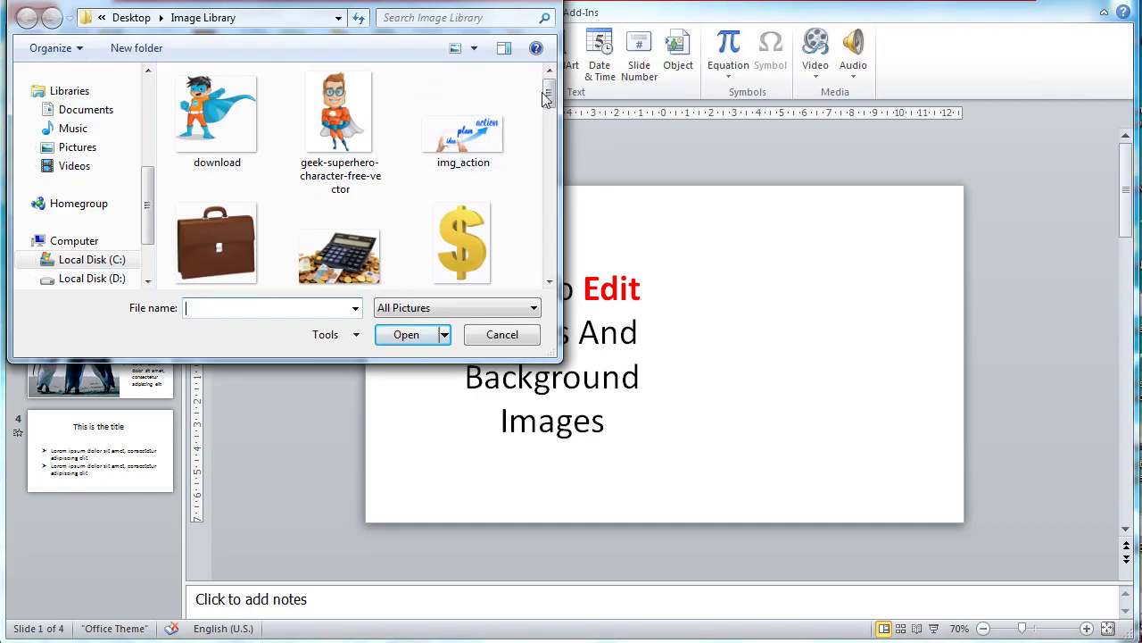
pyautogui.moveTo(548, 93); pyautogui.dragTo(548, 242)
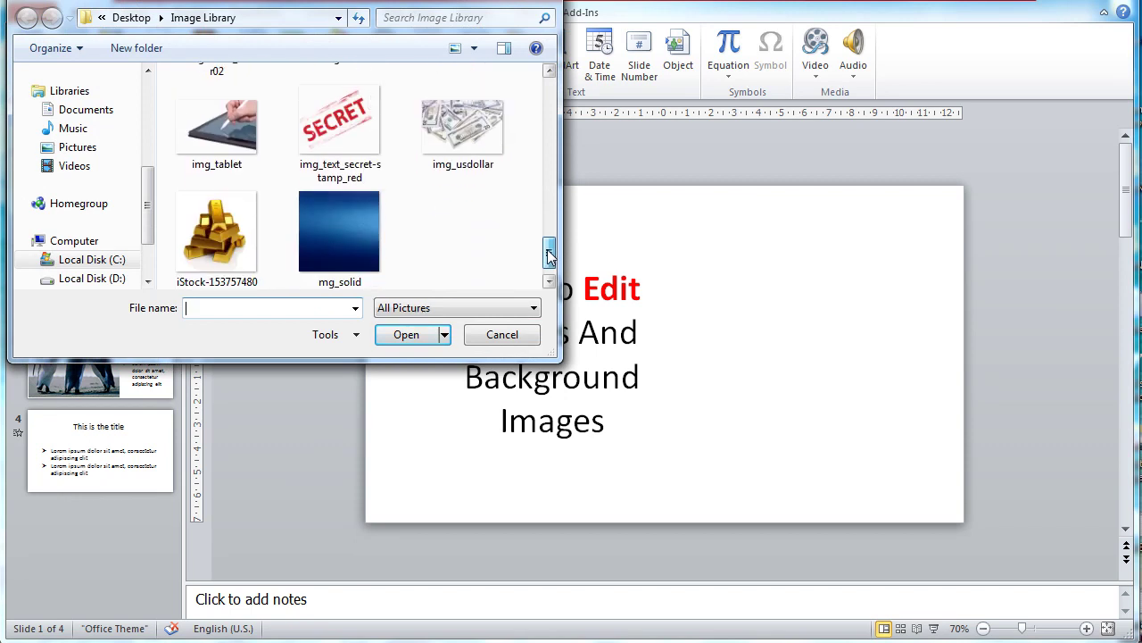
pyautogui.click(217, 116)
pyautogui.click(406, 334)
pyautogui.moveTo(646, 391); pyautogui.dragTo(889, 330)
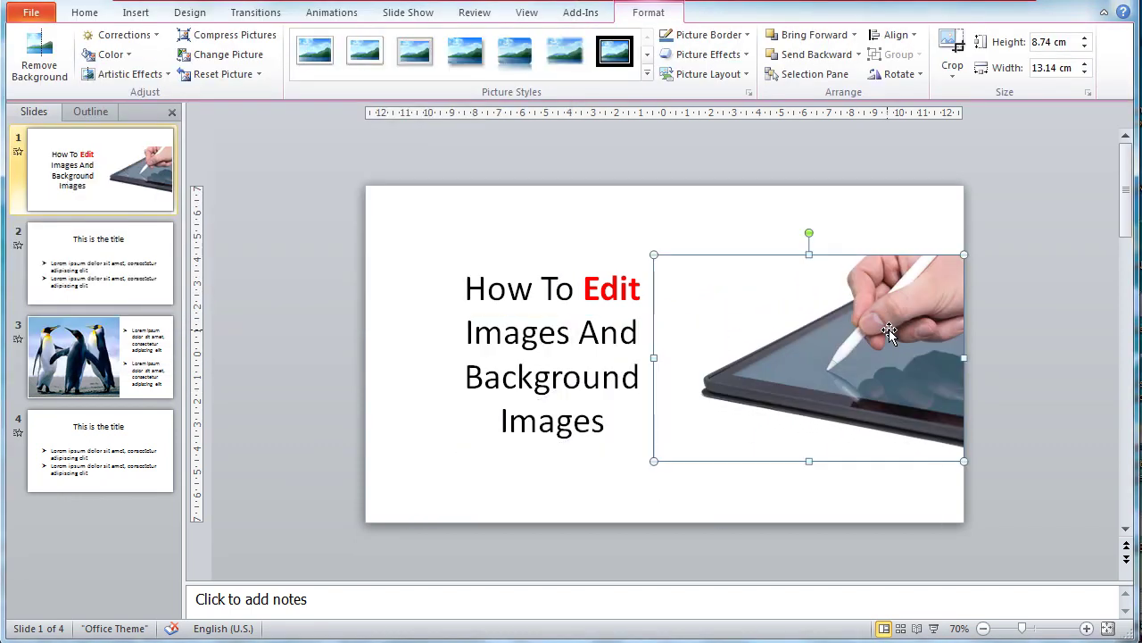
# Apply the Brightness -20% Contrast -20% correction to the selected tablet picture.
pyautogui.click(857, 217)
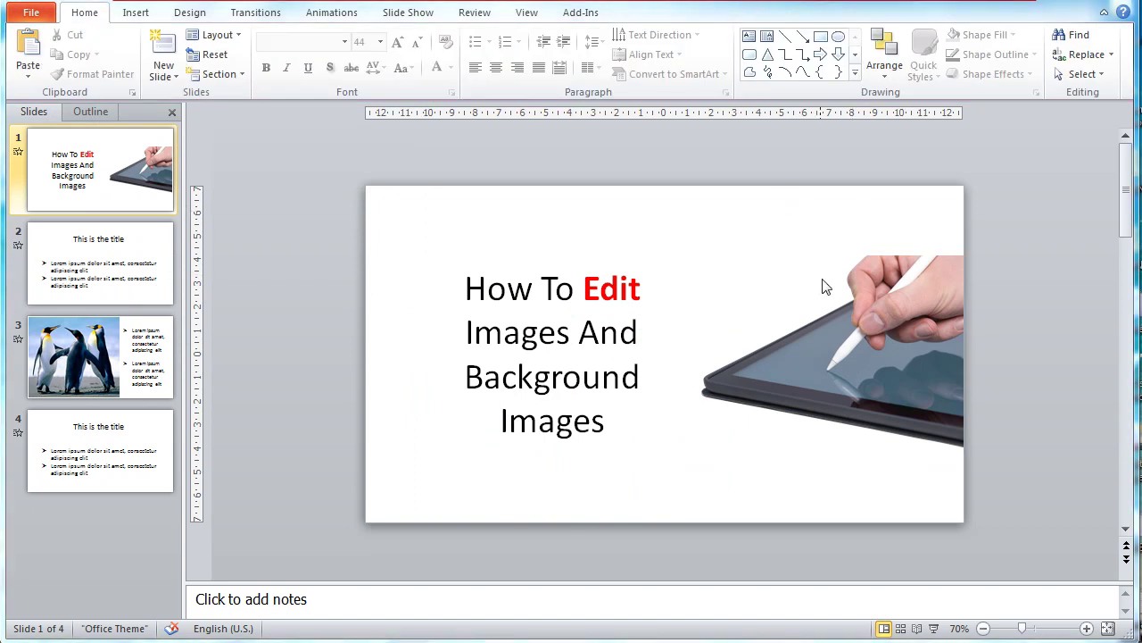
pyautogui.click(859, 317)
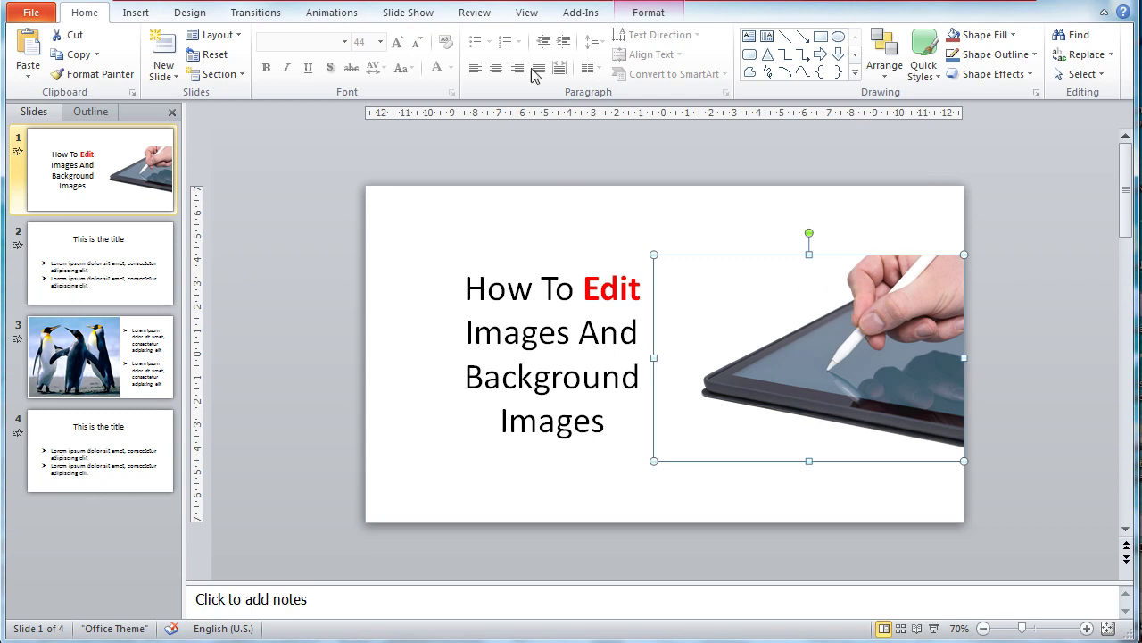
pyautogui.click(643, 17)
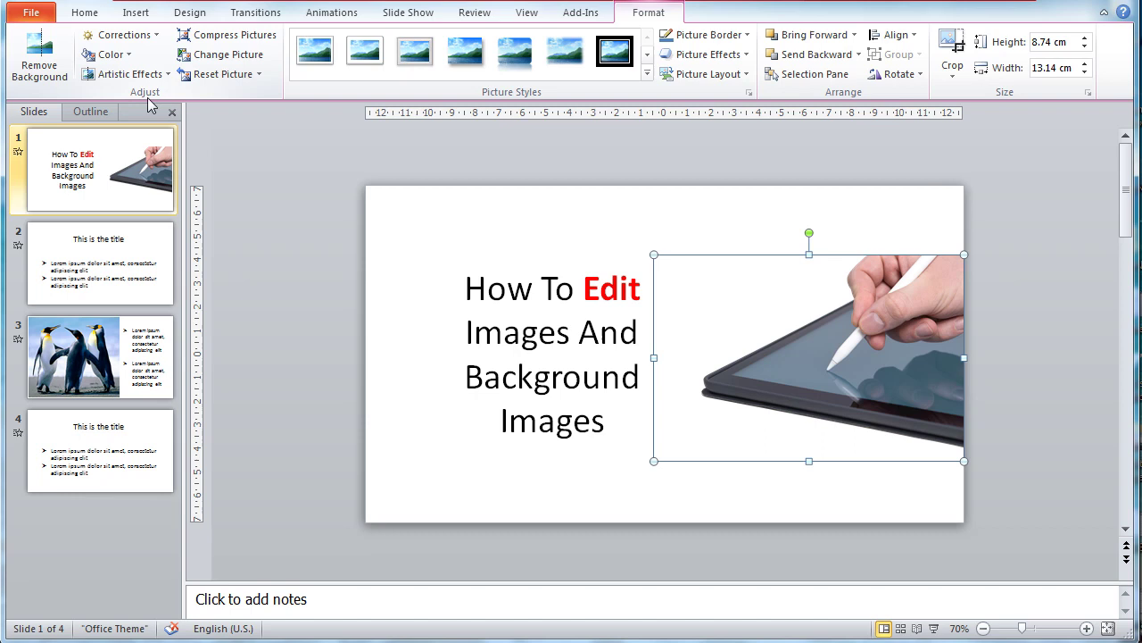
pyautogui.click(134, 35)
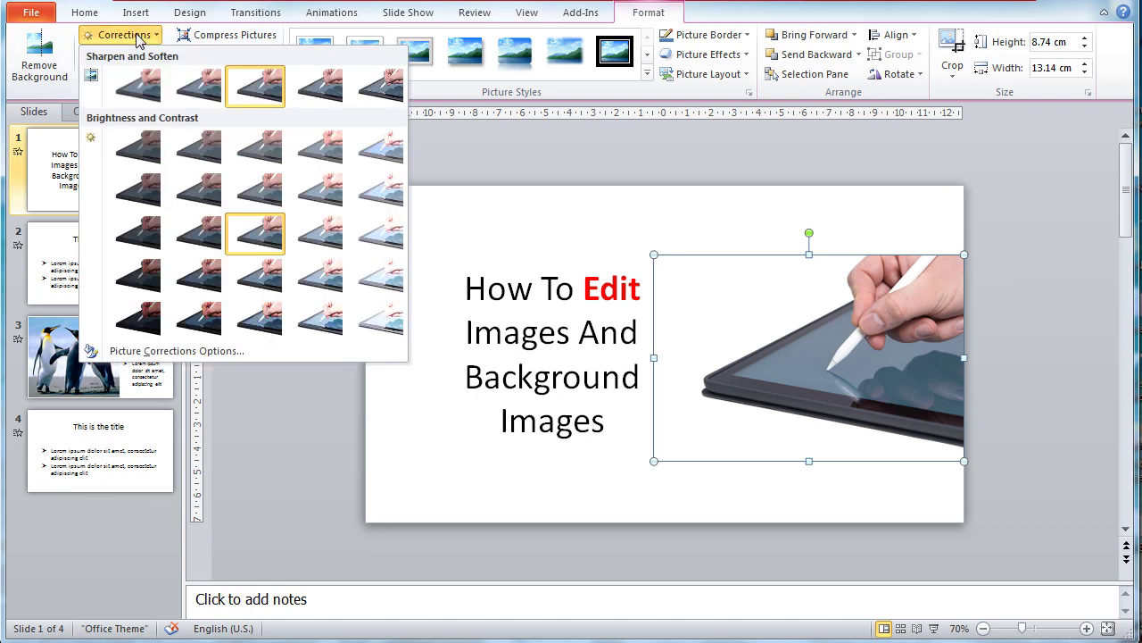
pyautogui.click(199, 193)
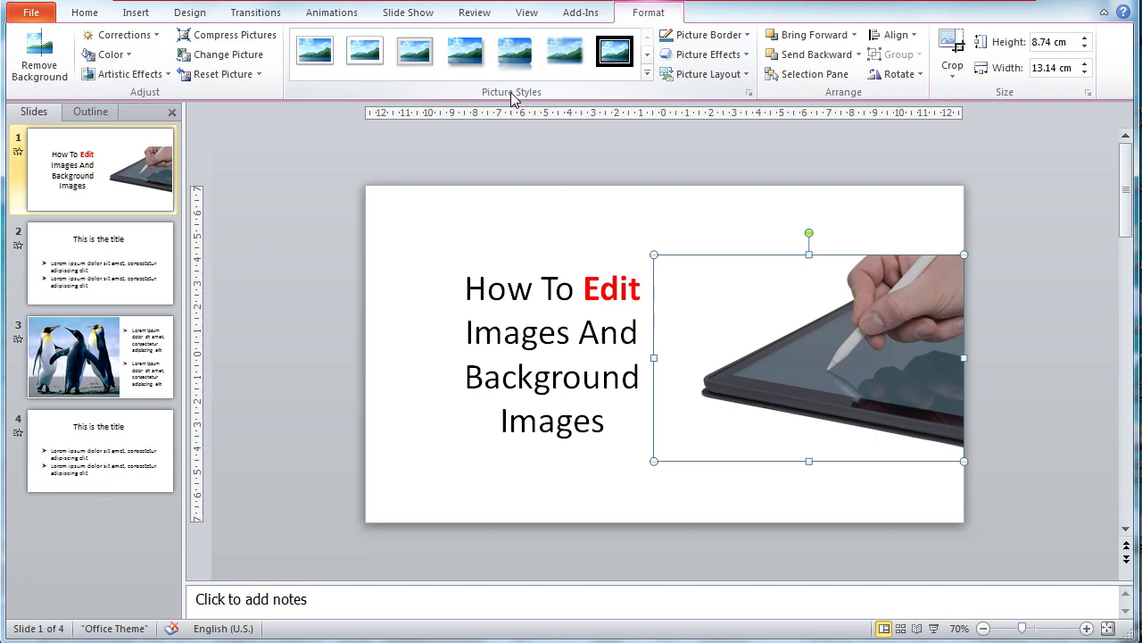
# Apply the reflected rounded rectangle style, then browse Picture Border, Effects and Layout without changes.
pyautogui.click(515, 51)
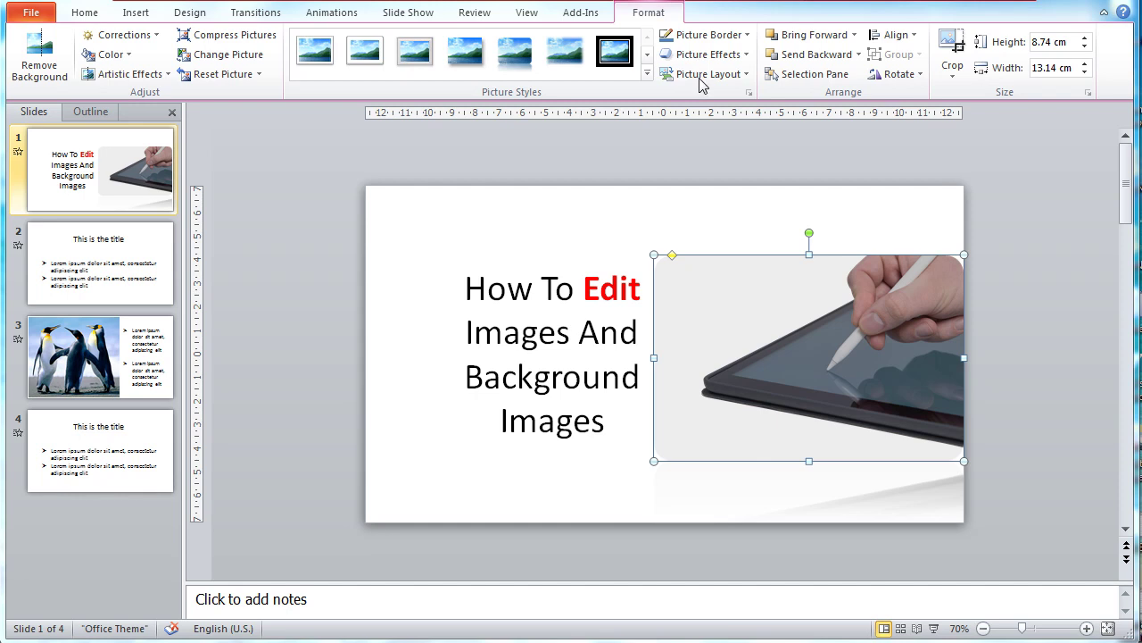
pyautogui.click(704, 36)
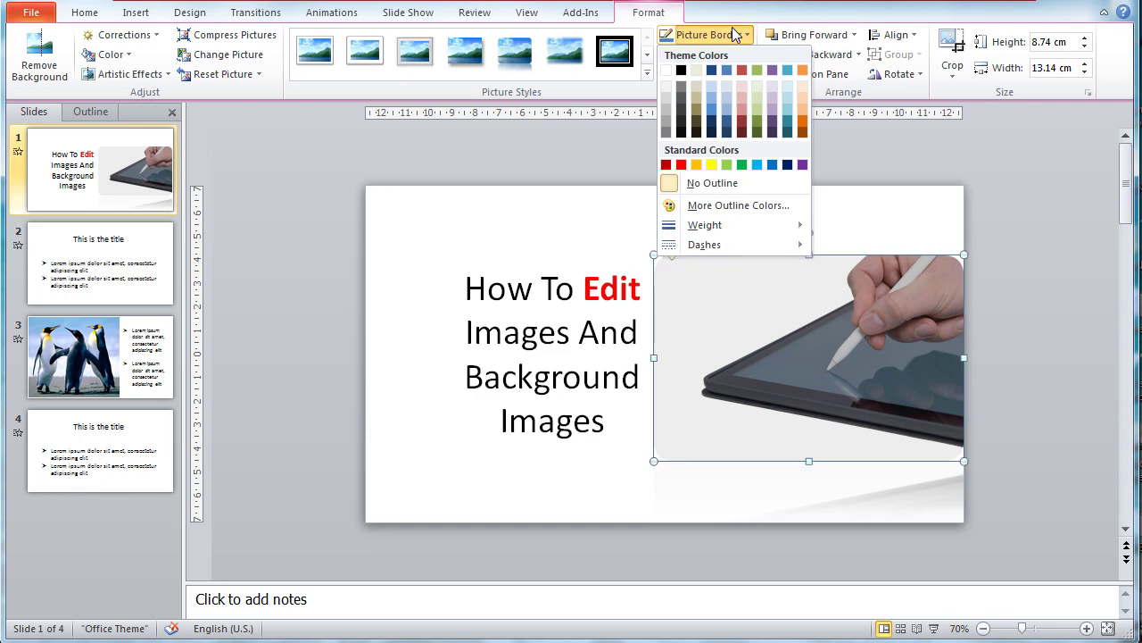
pyautogui.click(737, 34)
pyautogui.click(722, 57)
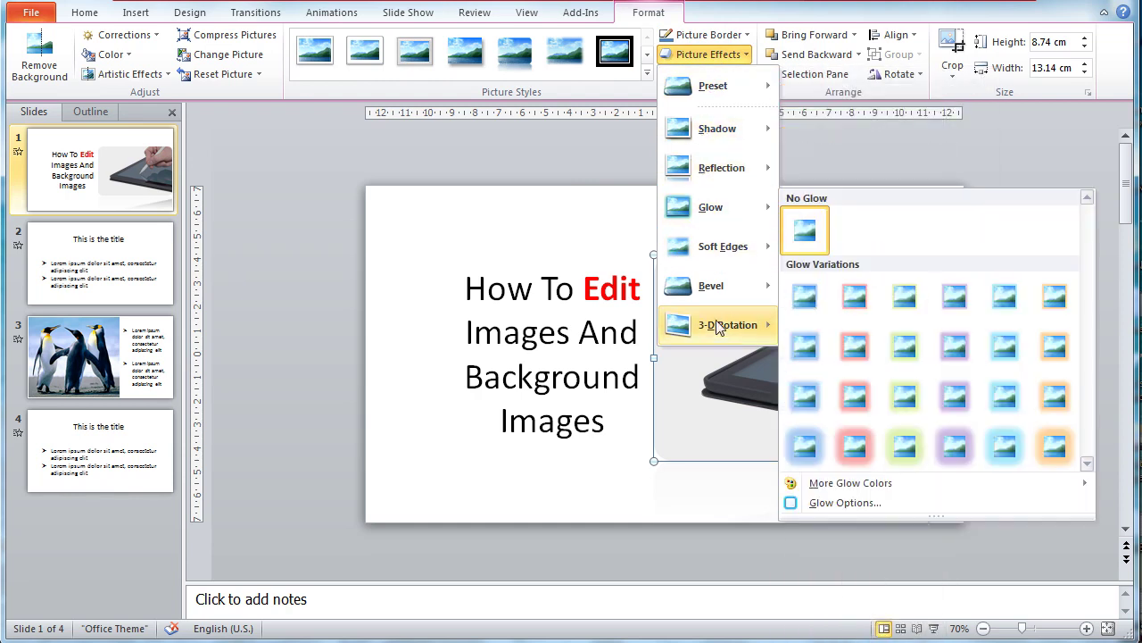
pyautogui.moveTo(727, 325)
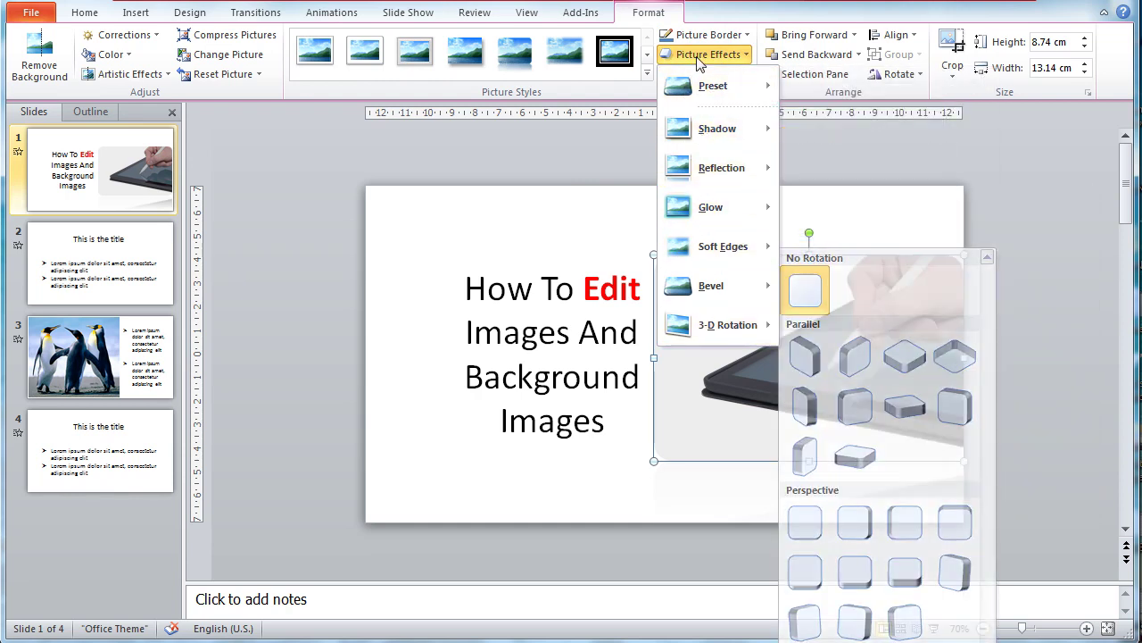
pyautogui.click(700, 55)
pyautogui.click(702, 74)
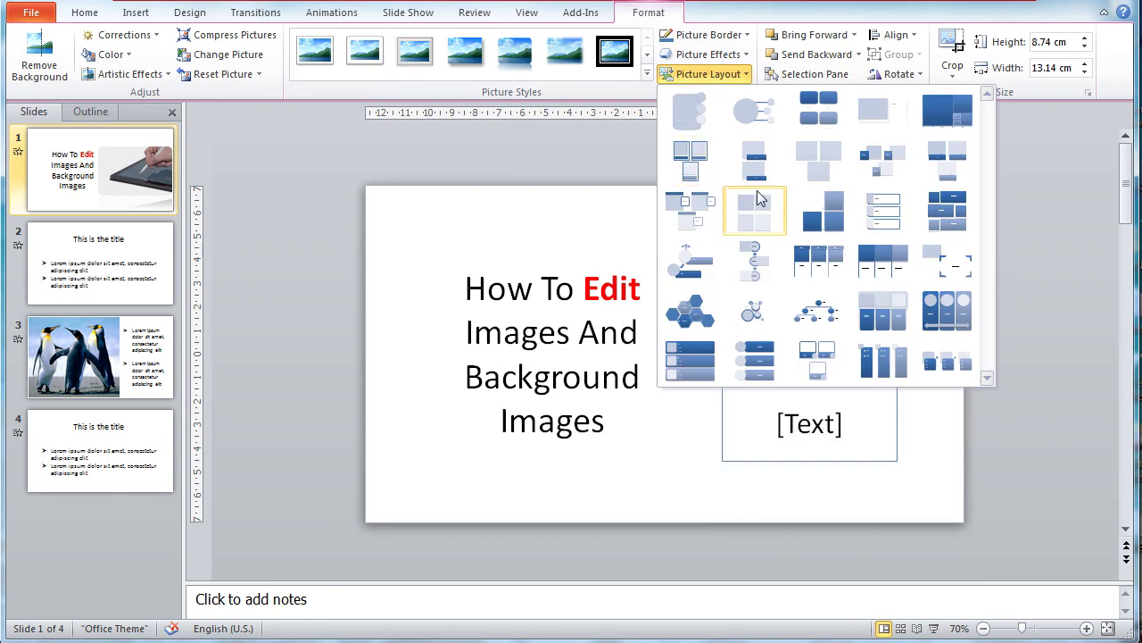
pyautogui.click(689, 76)
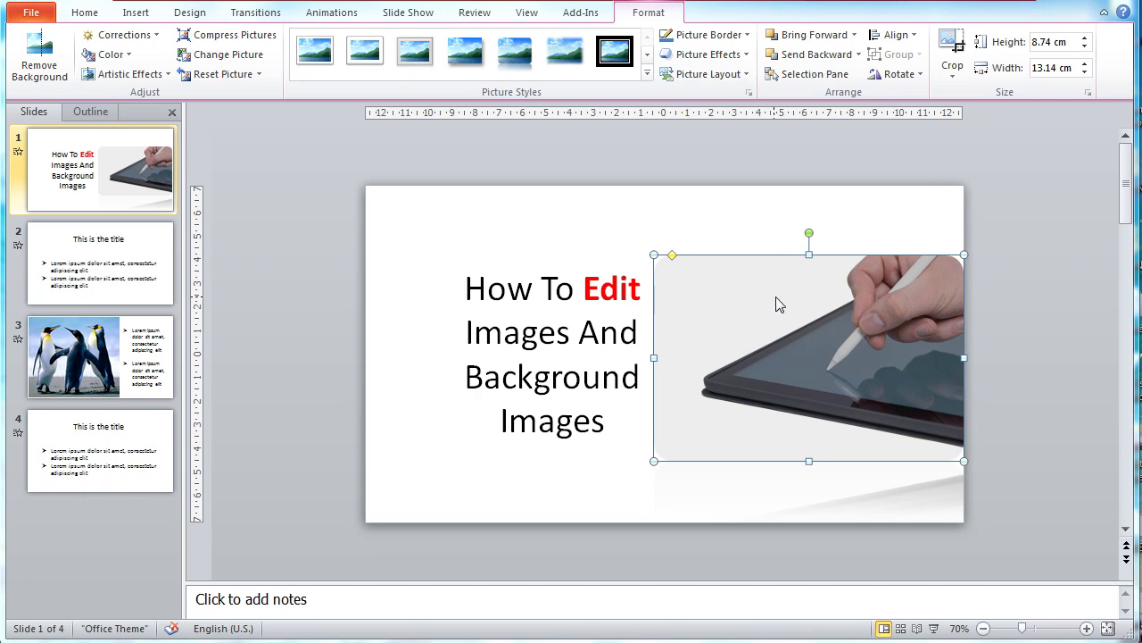
# Send the tablet picture backward behind the title, then return it to the slide's right edge.
pyautogui.moveTo(842, 319); pyautogui.dragTo(737, 314)
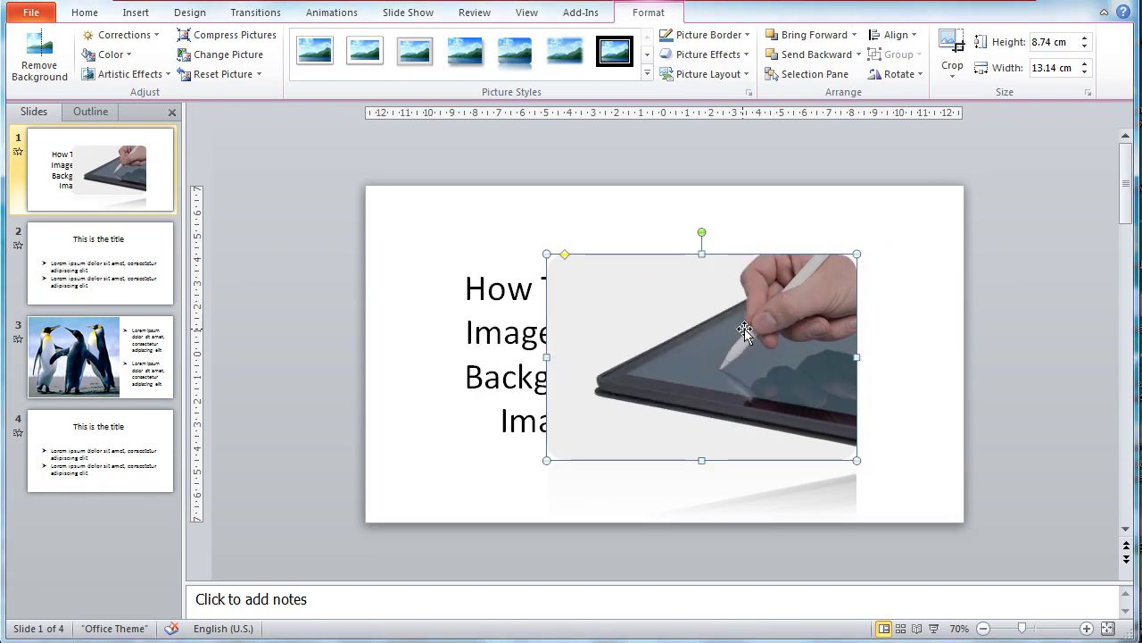
pyautogui.click(509, 290)
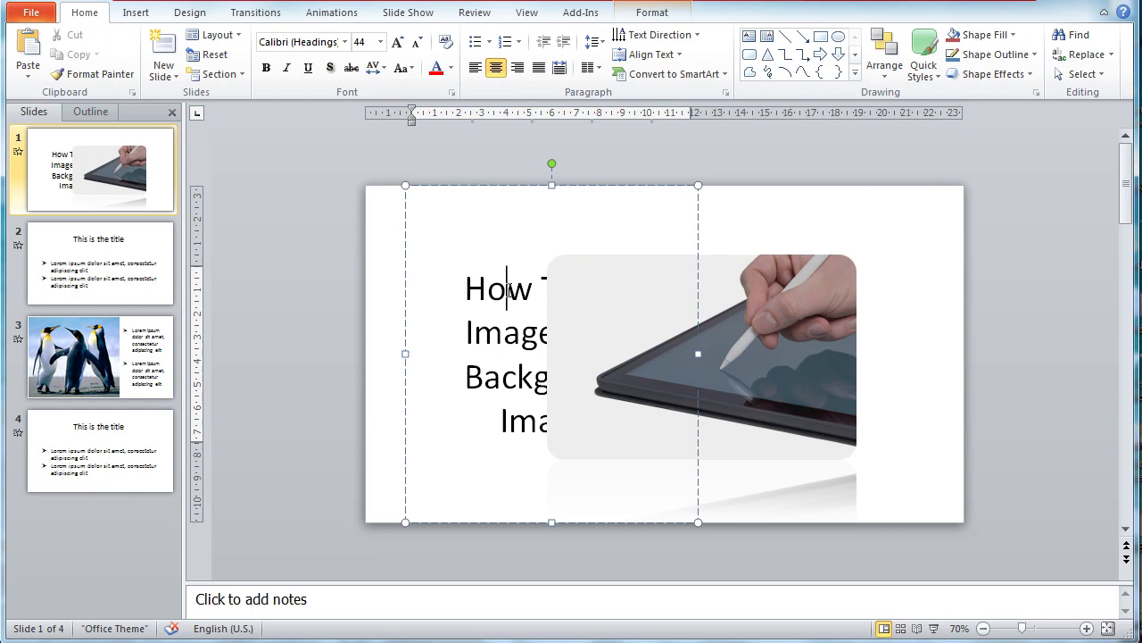
pyautogui.doubleClick(714, 327)
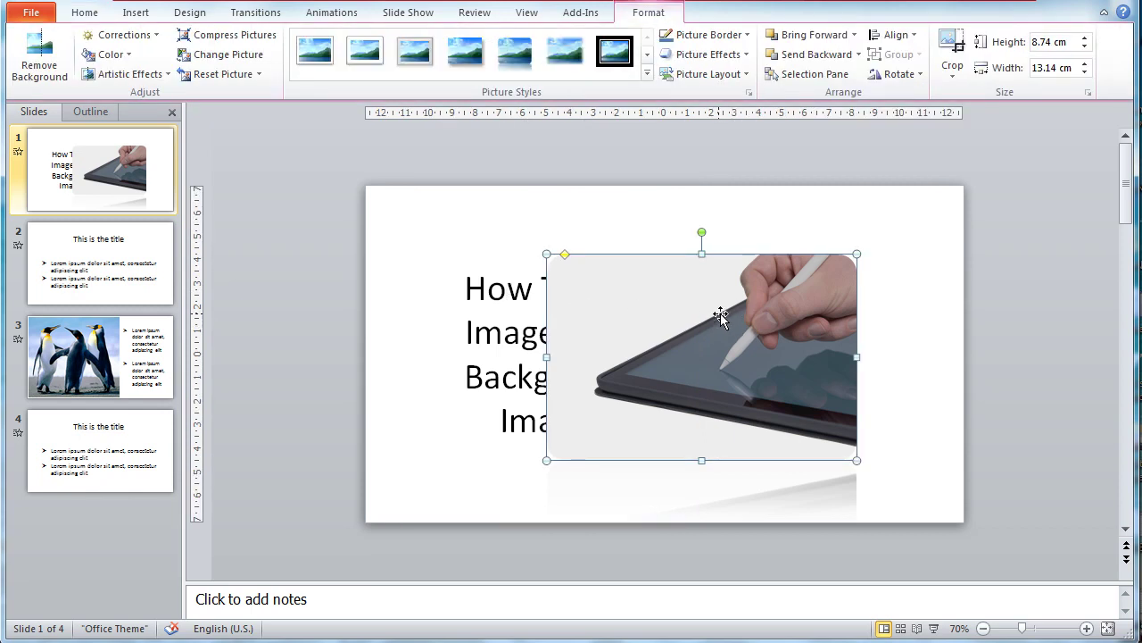
pyautogui.click(812, 55)
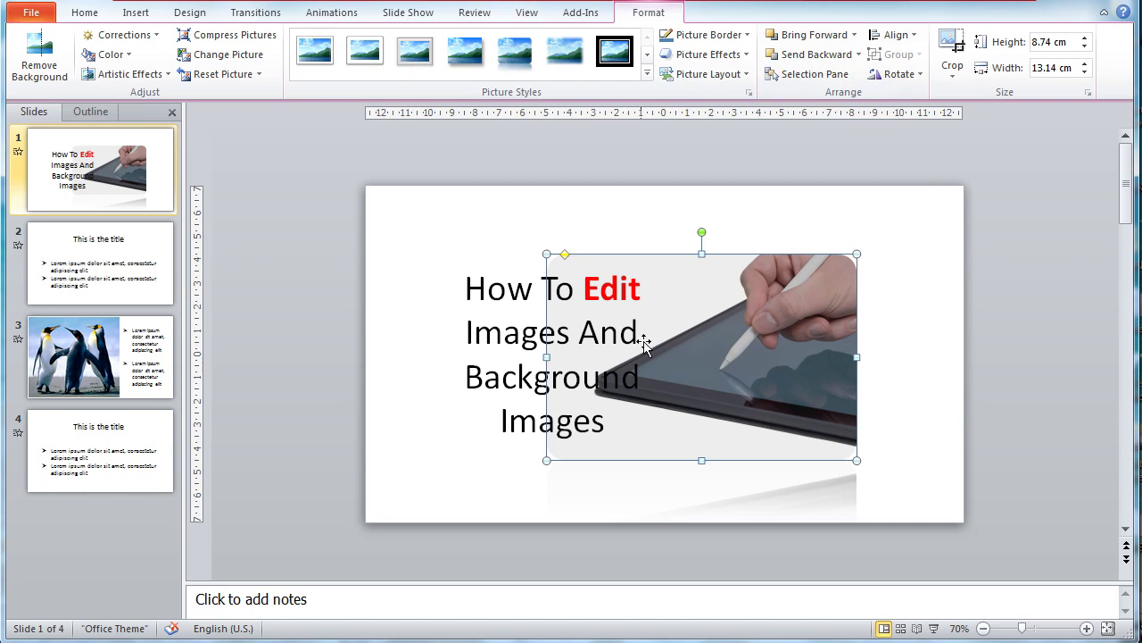
pyautogui.moveTo(801, 317); pyautogui.dragTo(901, 316)
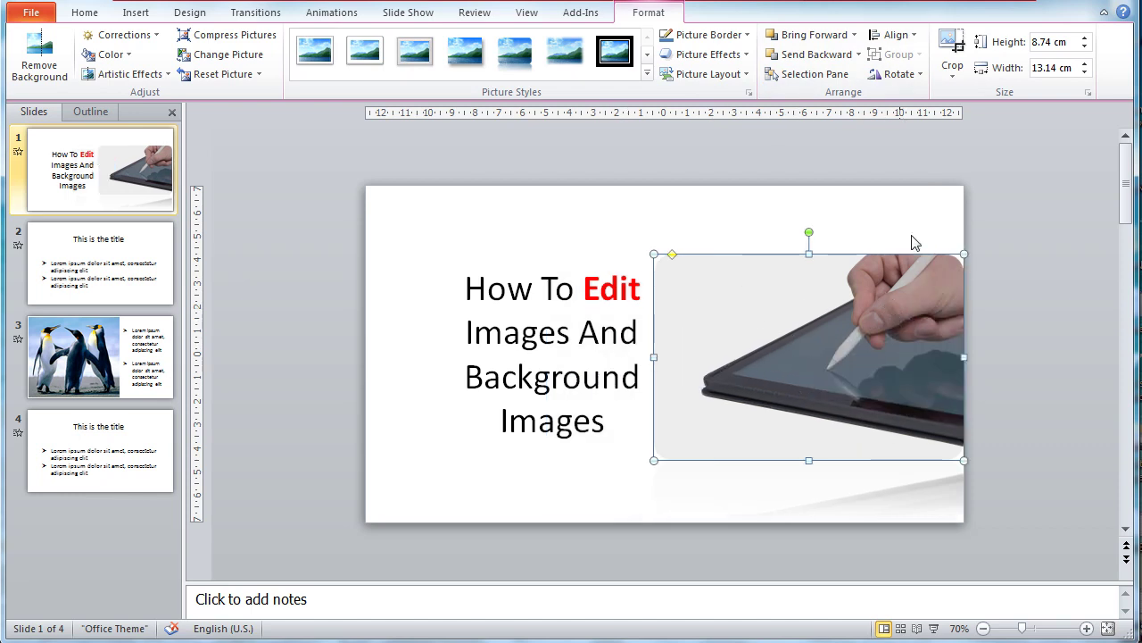
# Cancel the crop and strip the tablet picture's rounded grey frame and reflection.
pyautogui.click(953, 62)
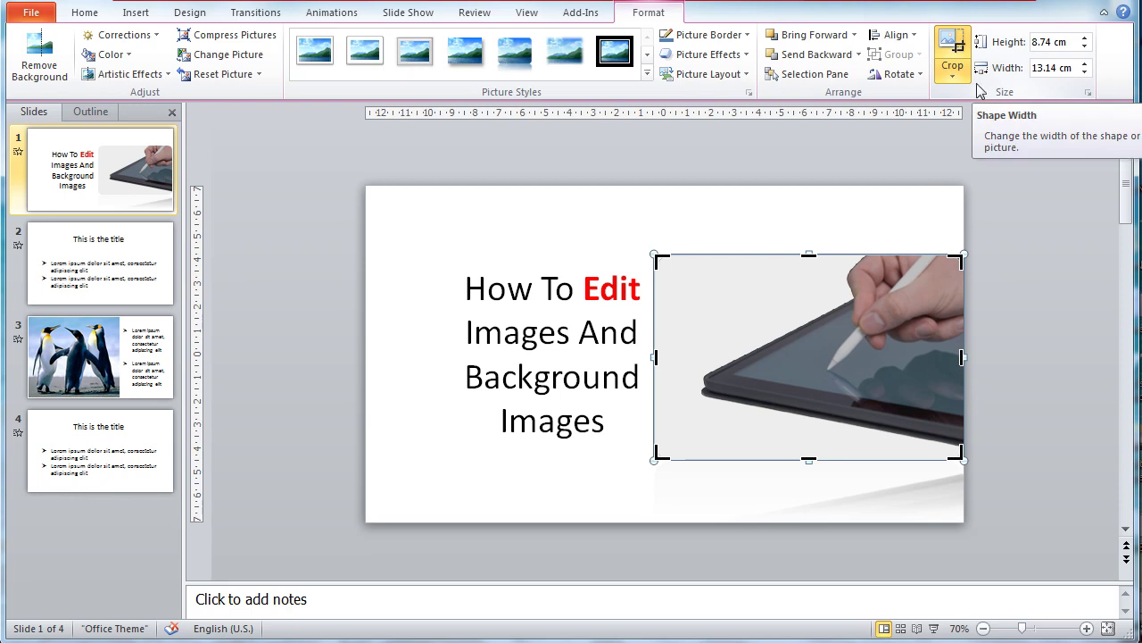
pyautogui.click(885, 204)
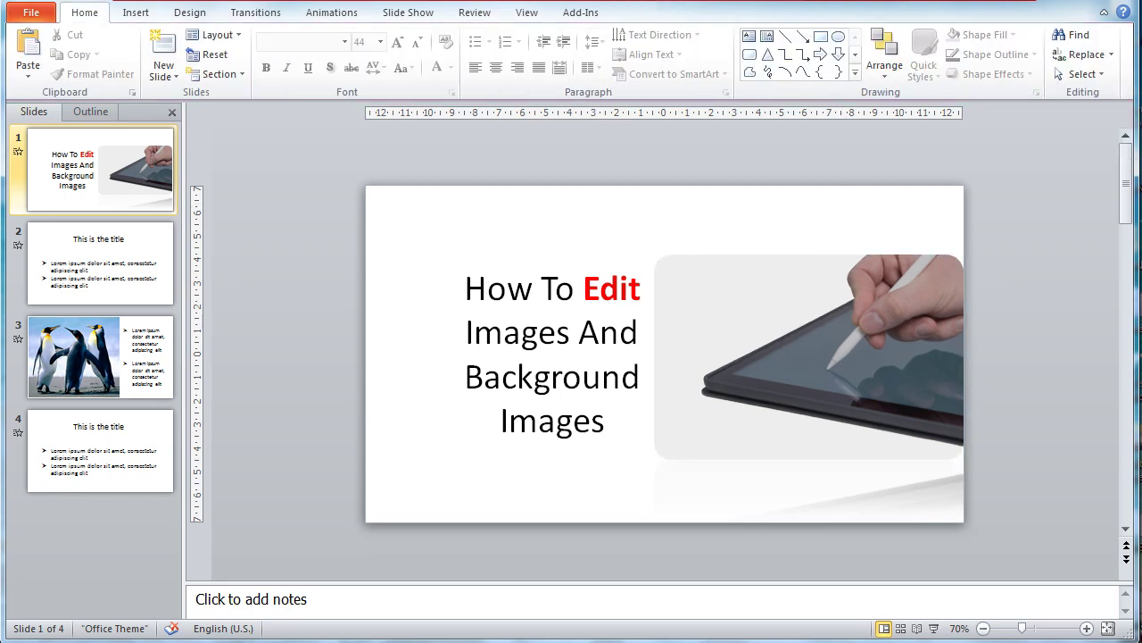
pyautogui.click(660, 307)
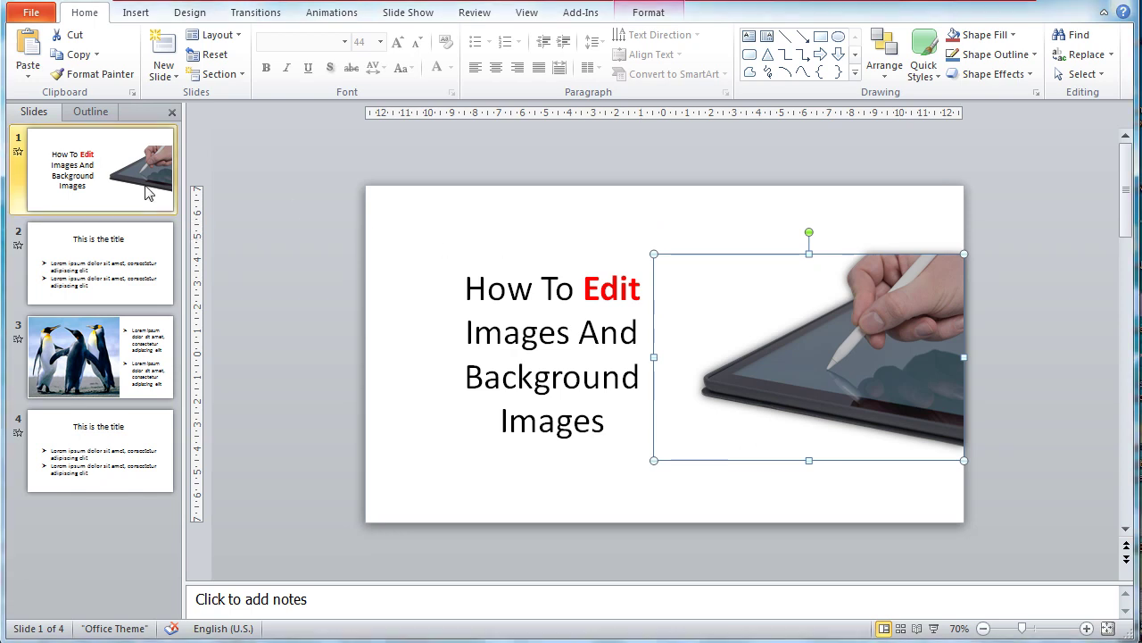
pyautogui.click(116, 248)
pyautogui.click(144, 173)
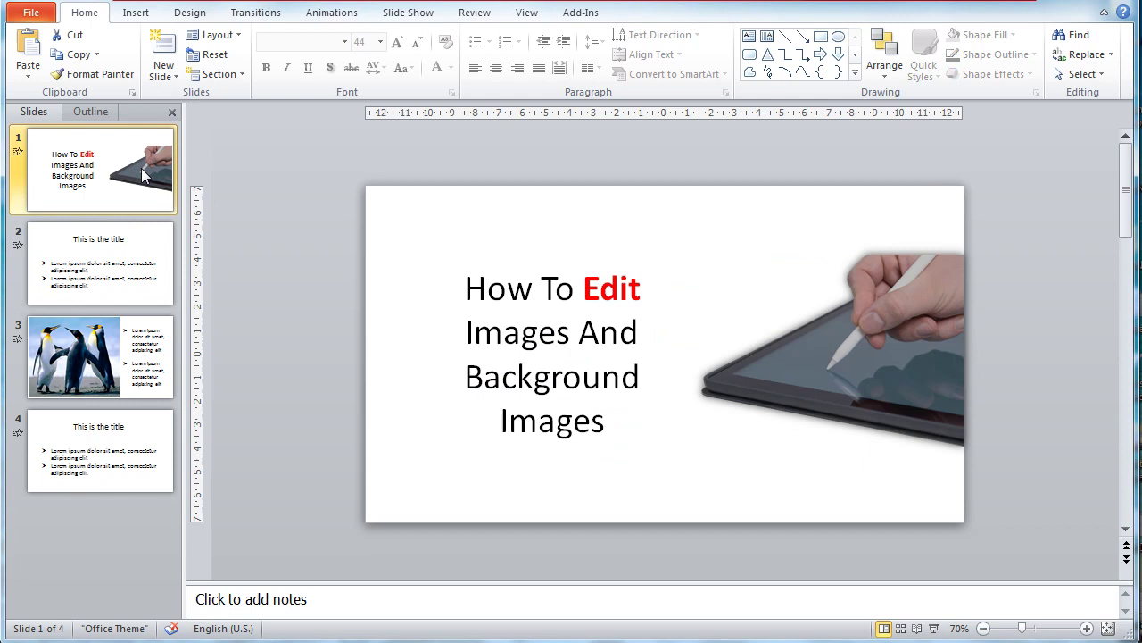
# Set slide 1's background to a solid orange fill in Format Background.
pyautogui.rightClick(144, 171)
pyautogui.click(196, 433)
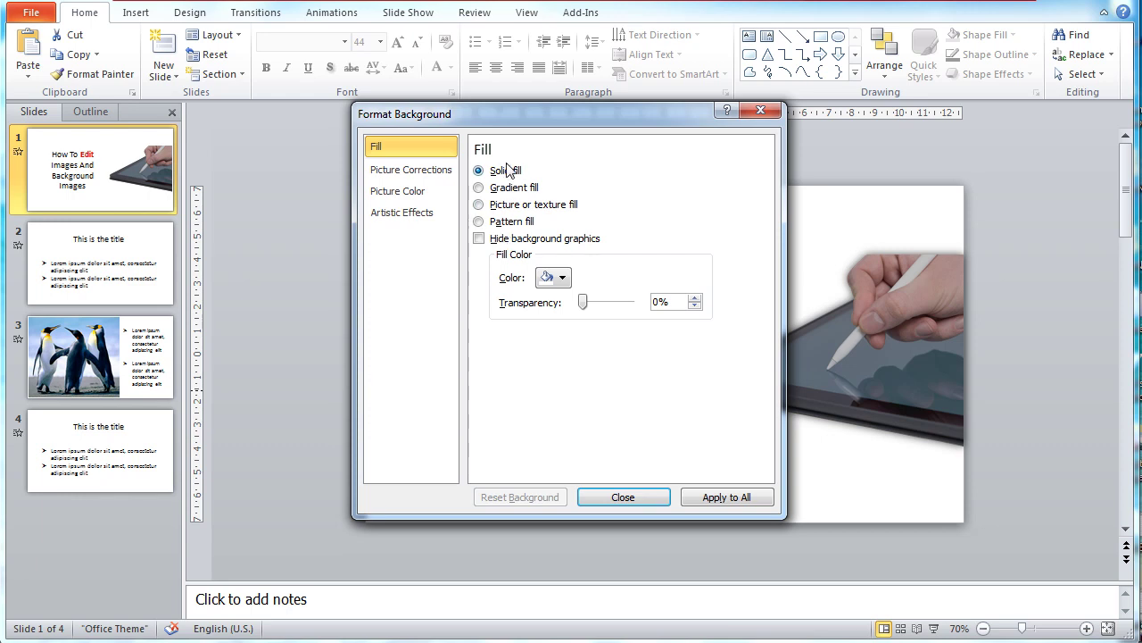
pyautogui.click(554, 278)
pyautogui.click(572, 426)
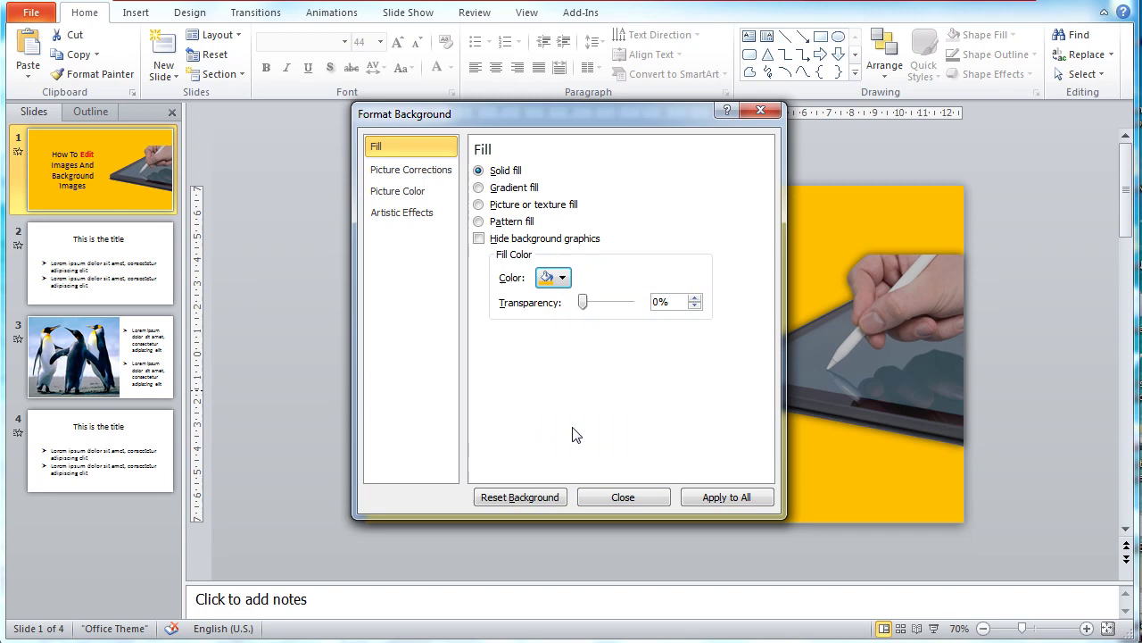
pyautogui.click(620, 496)
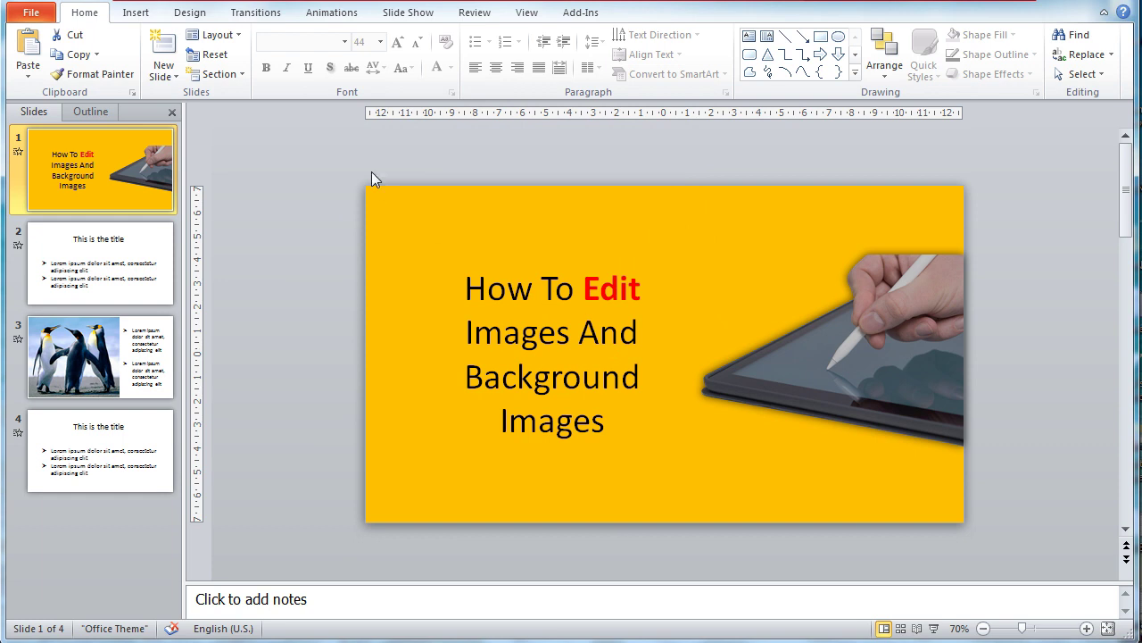
# Use Apply to All in Format Background so all four slides get the orange fill.
pyautogui.rightClick(140, 177)
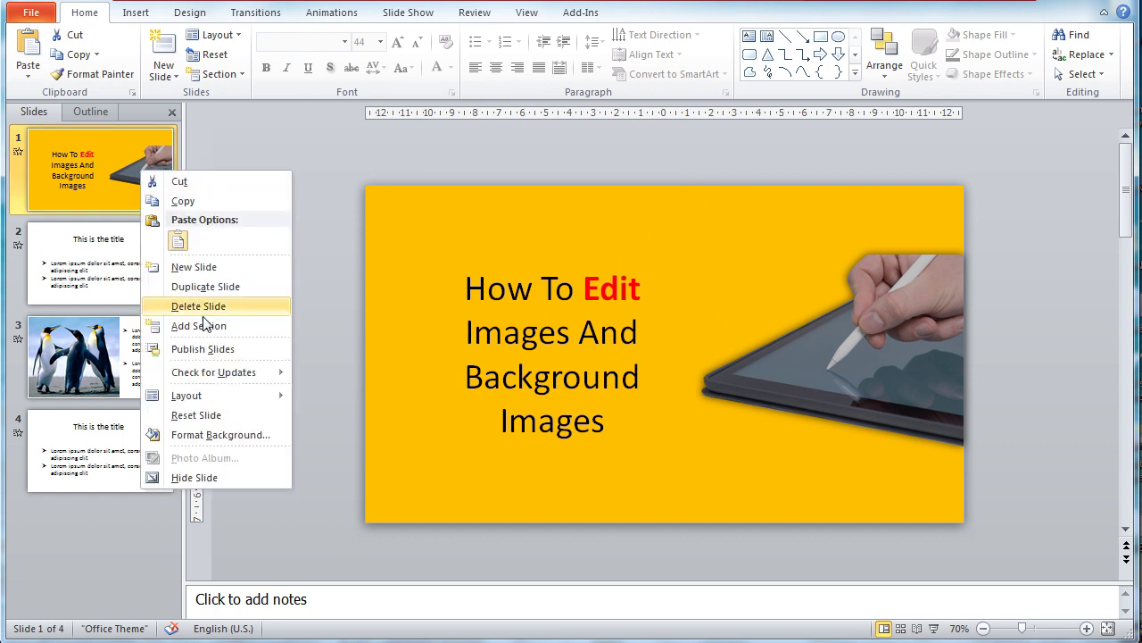
pyautogui.click(209, 434)
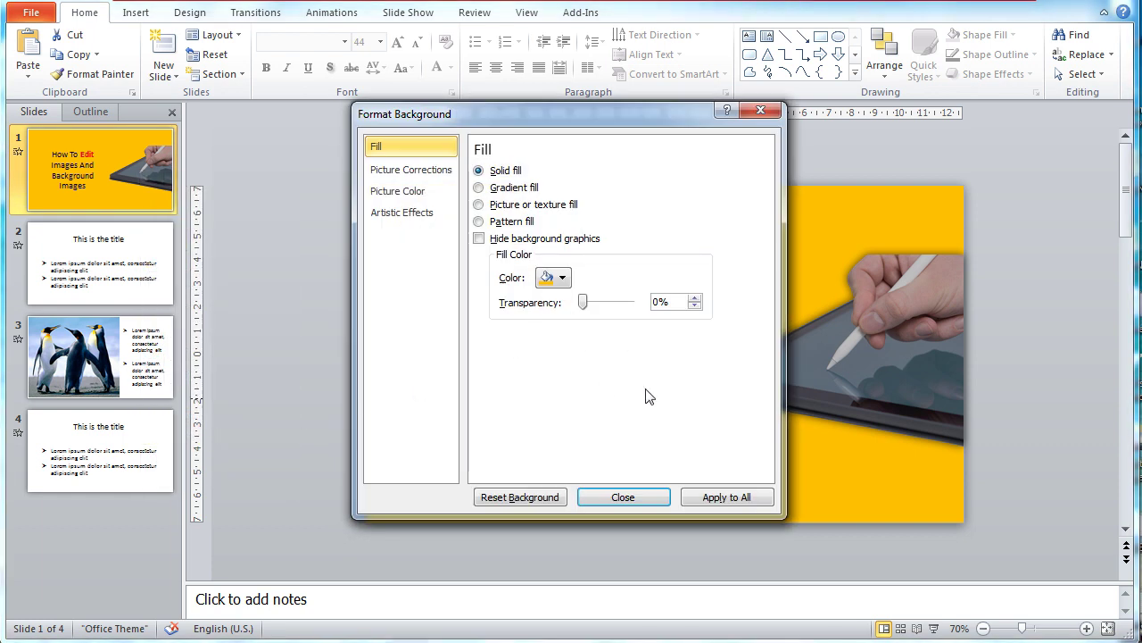
pyautogui.click(741, 505)
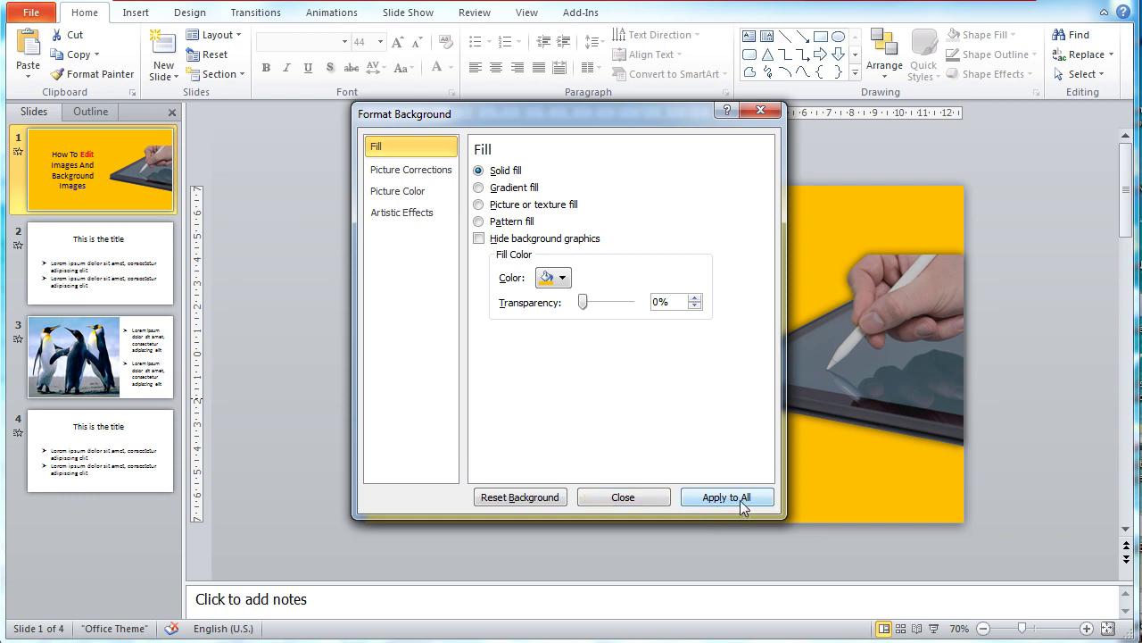
pyautogui.click(646, 503)
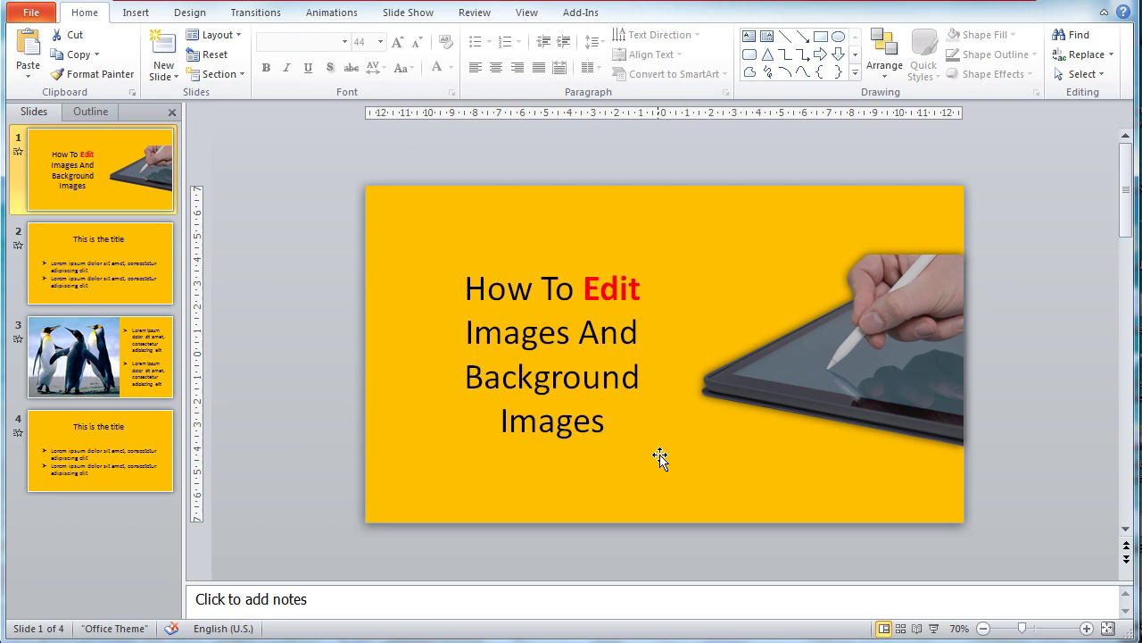